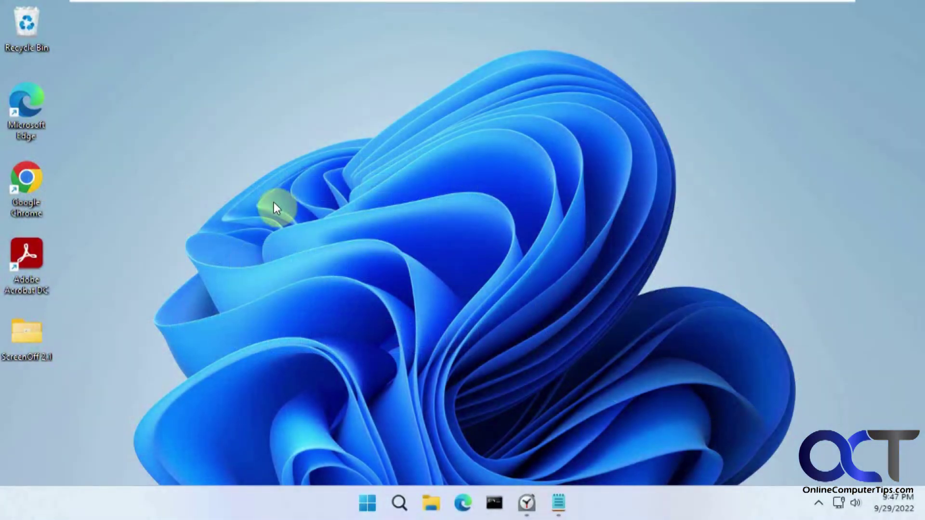
Launch Edge, open an InPrivate window from its menu, then close both windows
double_click(32, 124)
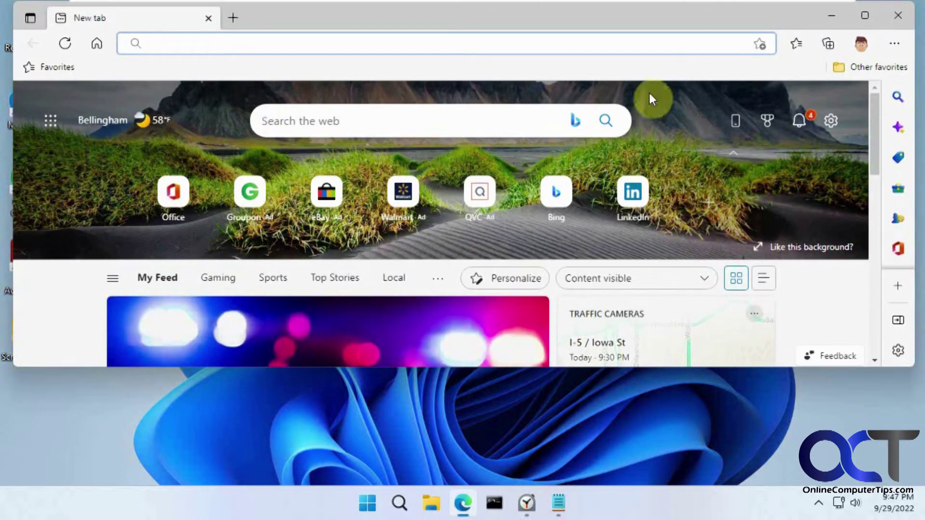
left_click(895, 44)
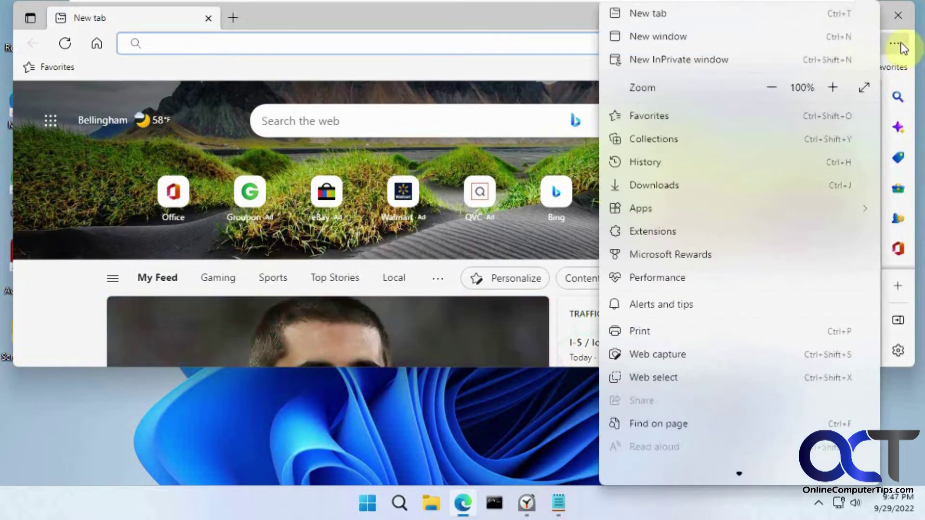
left_click(707, 59)
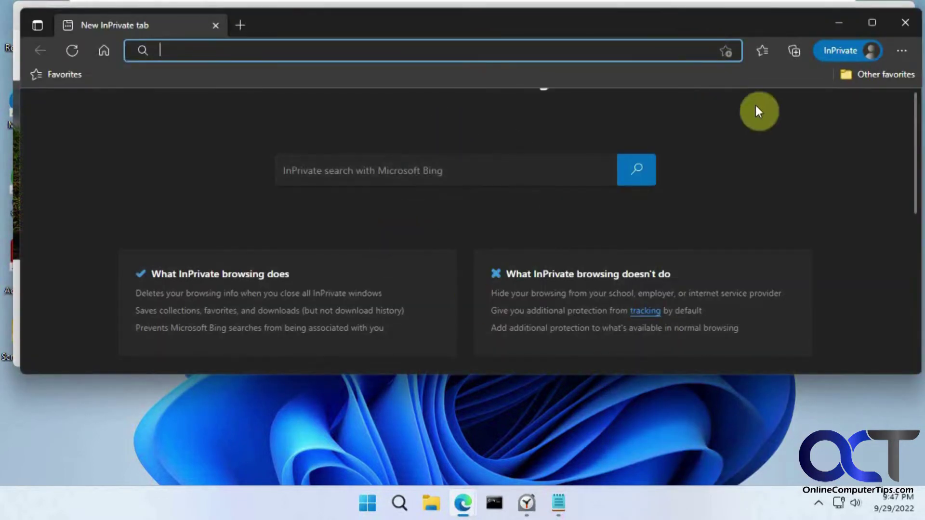
left_click(898, 22)
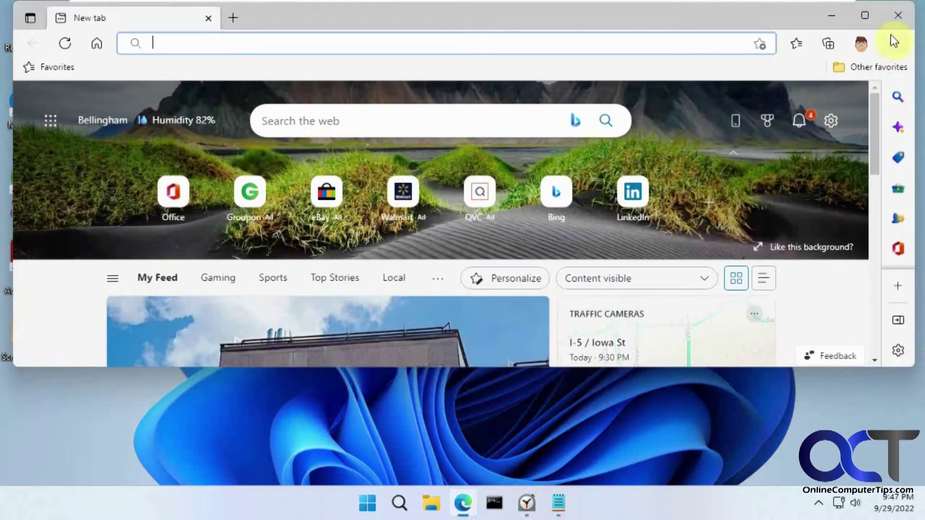
left_click(896, 18)
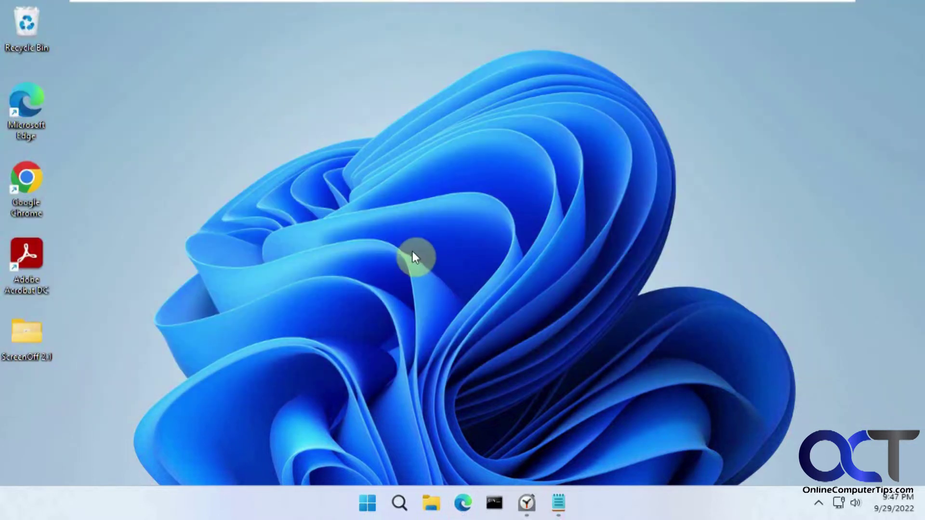
Start a new desktop shortcut via the desktop's New > Shortcut menu
right_click(272, 296)
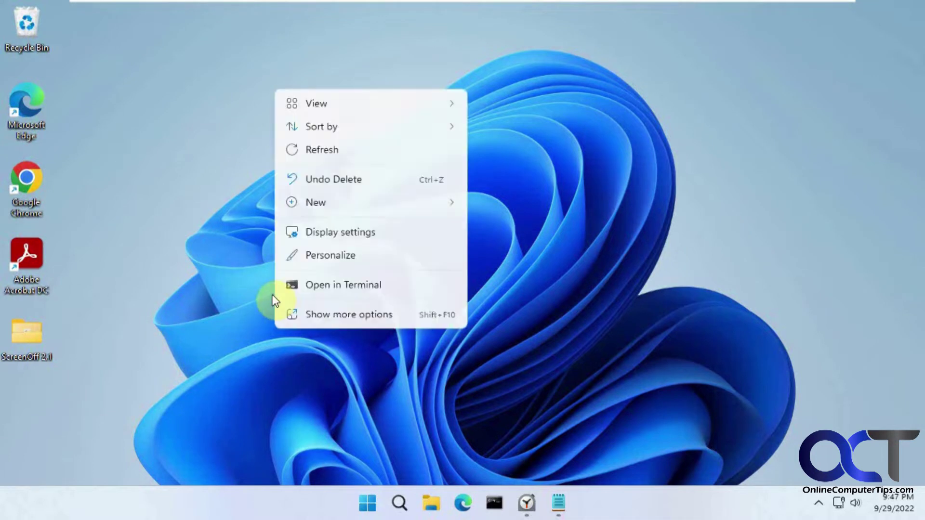
mouse_move(327, 206)
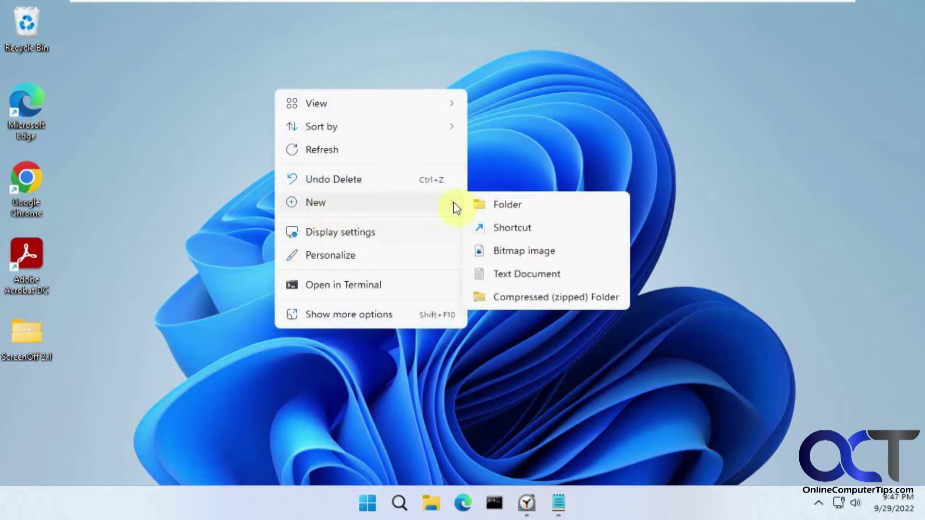
left_click(518, 225)
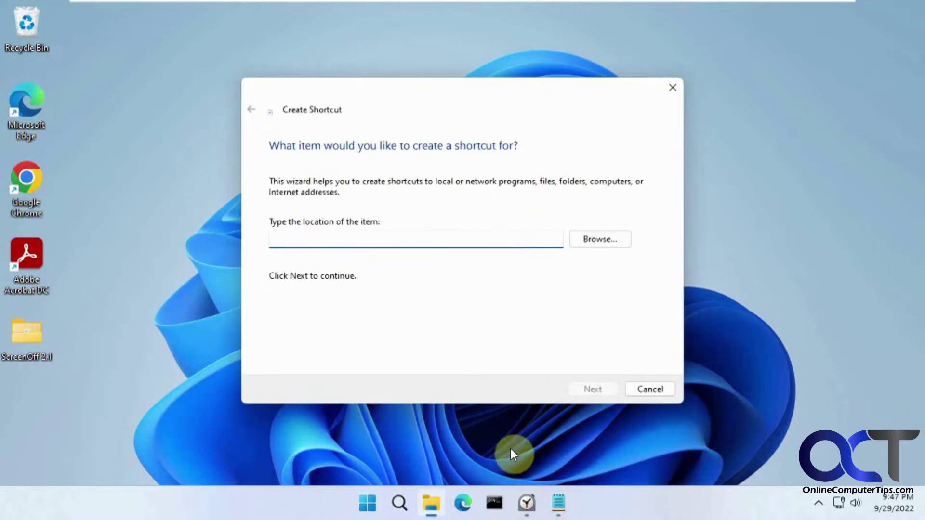
In Notepad, select the quoted msedge.exe path with its -inprivate switch
left_click(560, 501)
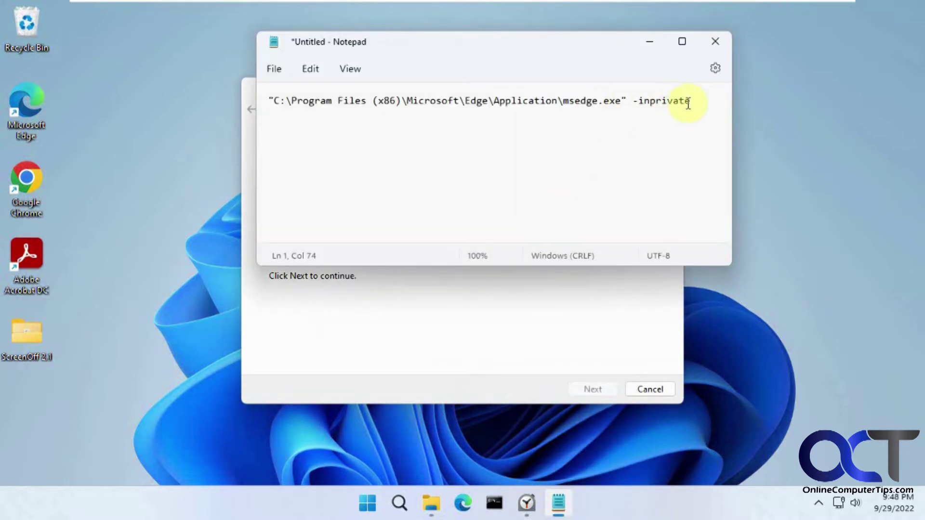
left_click_drag(694, 100, 265, 103)
key("ctrl+c")
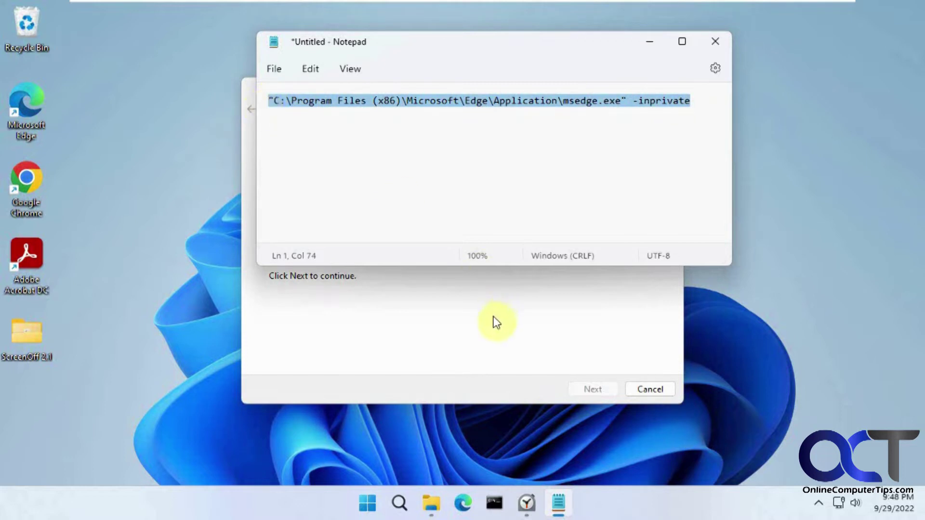
mouse_move(627, 101)
left_mouse_down()
mouse_move(272, 103)
mouse_move(586, 112)
mouse_move(621, 101)
left_mouse_up()
Paste the Edge -inprivate command as the location and name the shortcut 'Edge InPrivate'
left_click(544, 312)
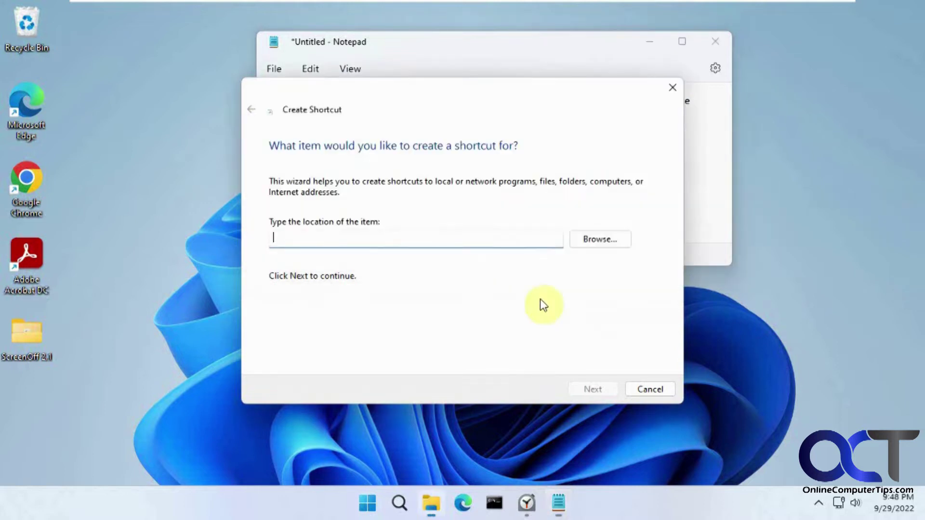
left_click(511, 240)
key("ctrl+v")
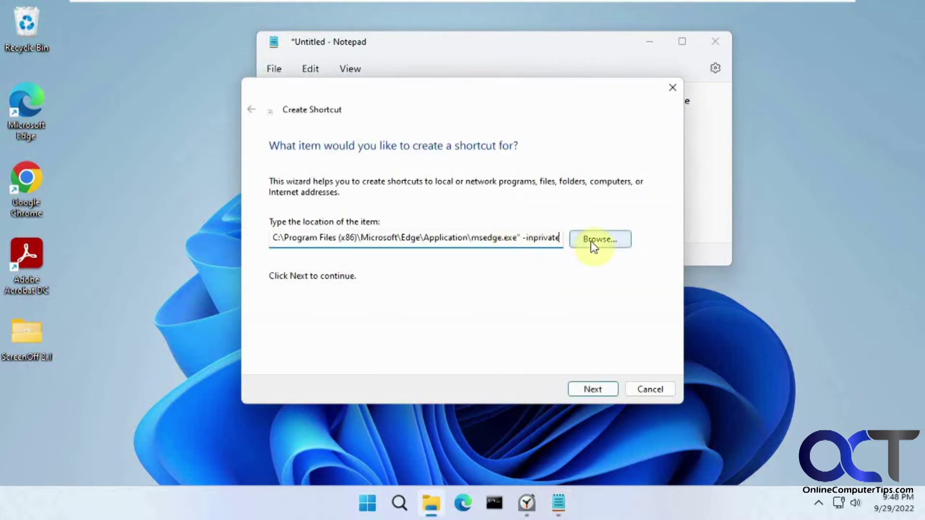
left_click(589, 388)
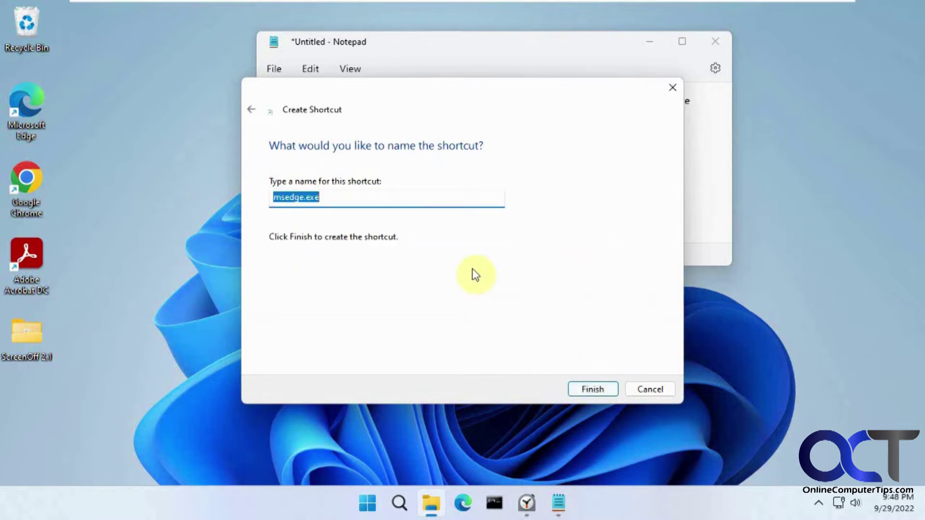
type("Edge")
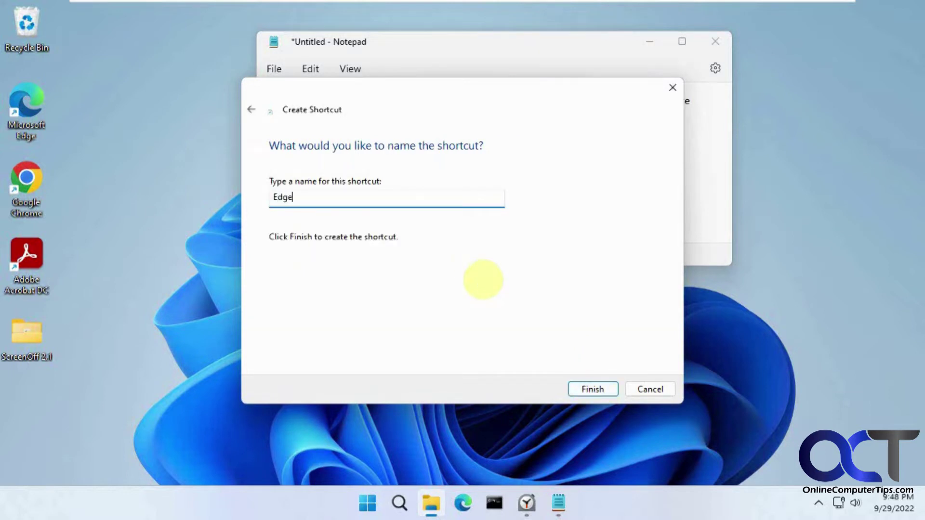
type(" InPrivate")
left_click(598, 390)
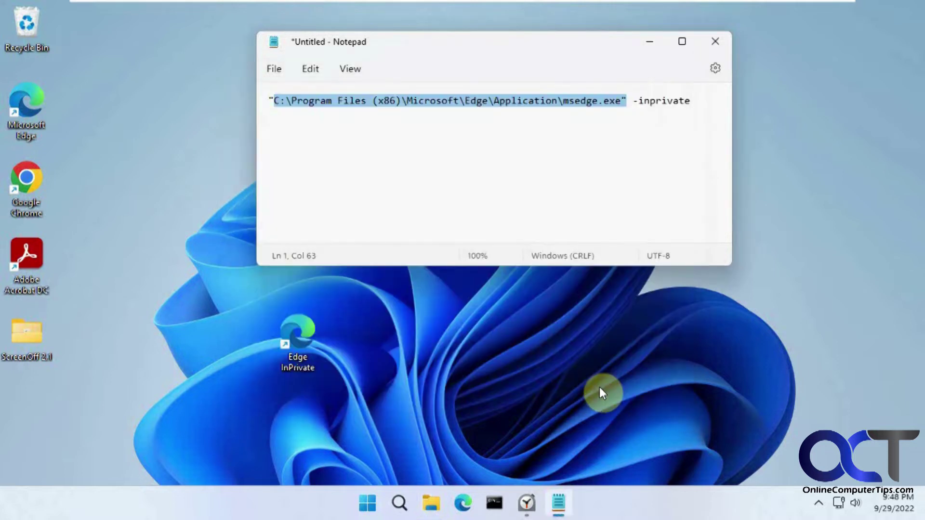
Move the Edge InPrivate shortcut to the left icon column and test-launch it
left_click_drag(305, 352, 35, 423)
double_click(27, 419)
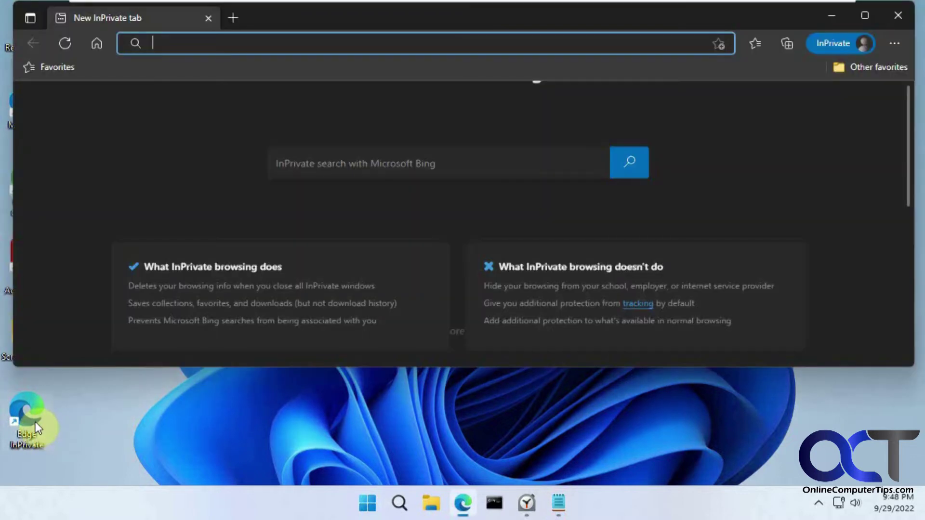
left_click(897, 15)
Append '-inprivate' from Notepad to the Microsoft Edge shortcut's Target, approving administrator permission
double_click(648, 101)
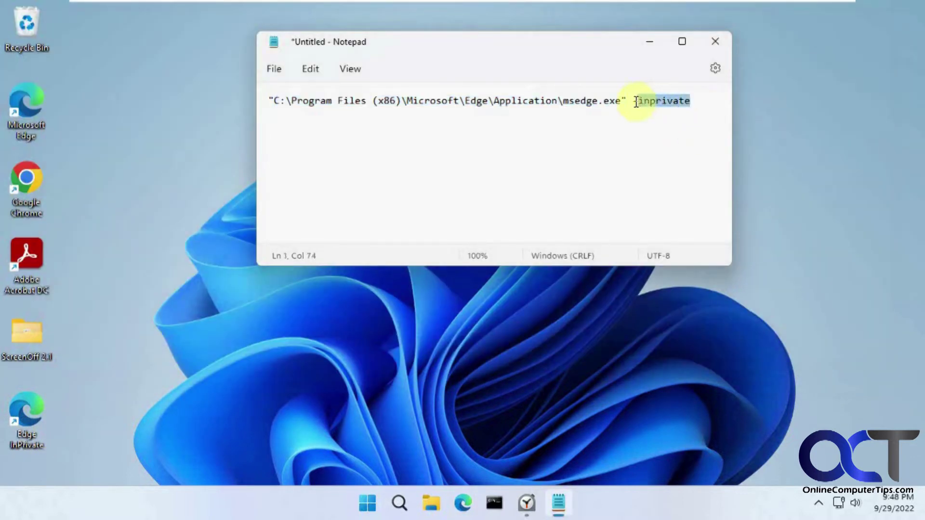
left_click_drag(636, 103, 634, 105)
key("ctrl+c")
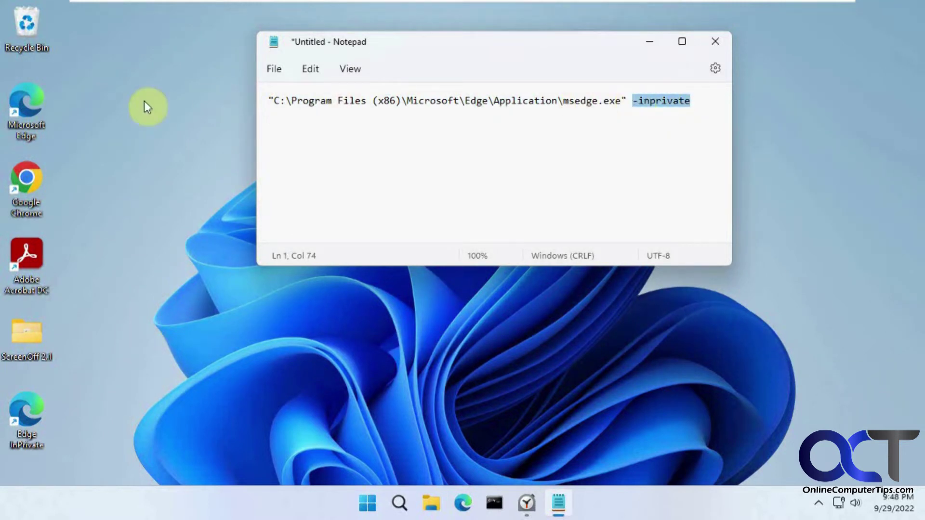
right_click(26, 121)
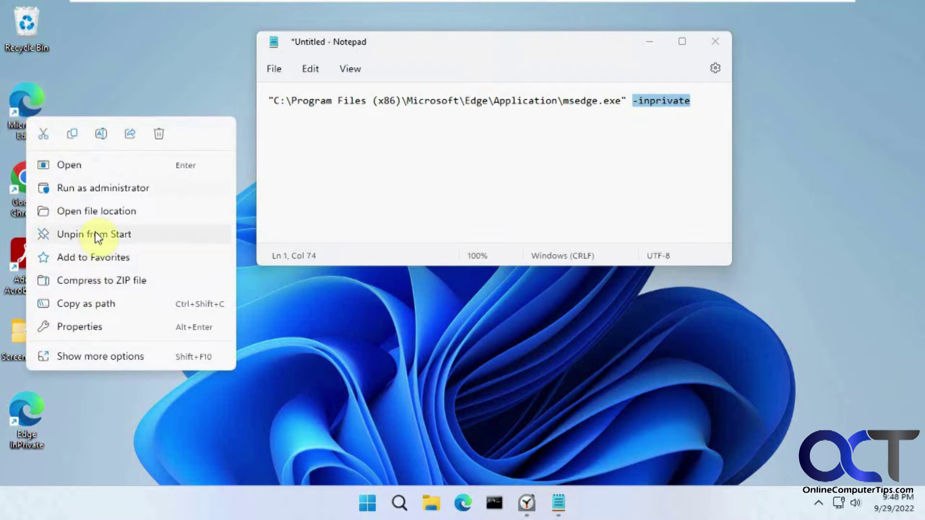
left_click(96, 326)
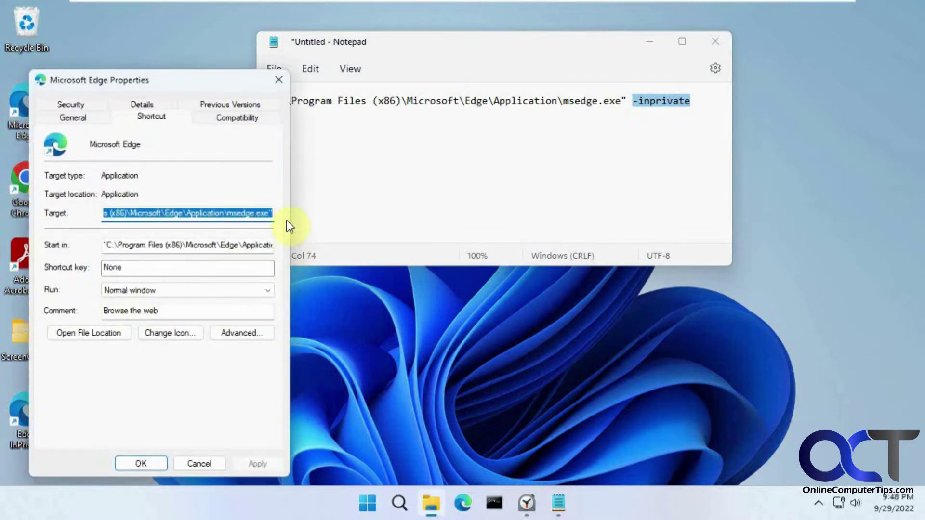
left_click(271, 211)
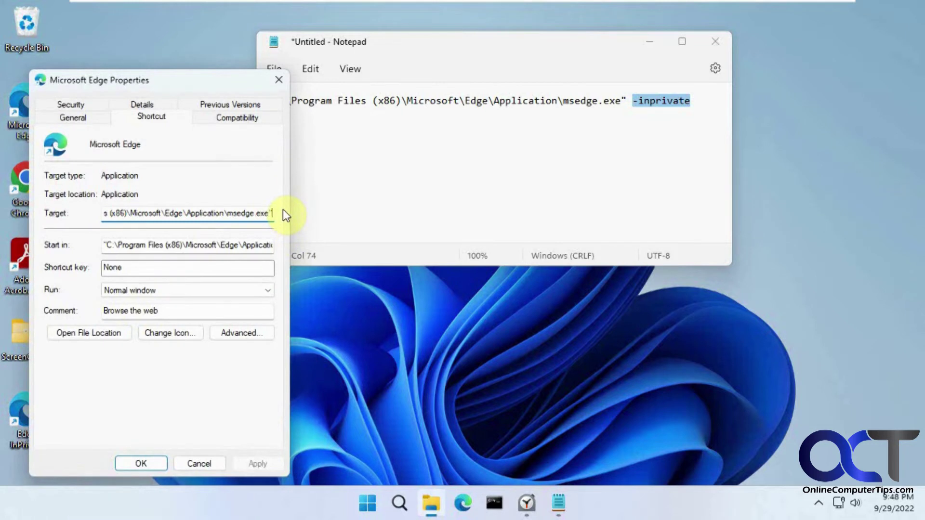
key("ctrl+v")
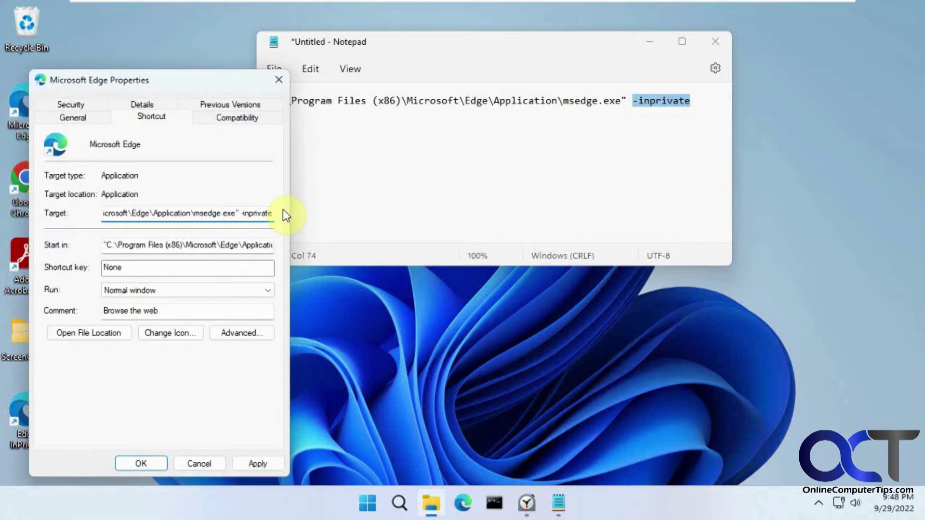
left_click(143, 464)
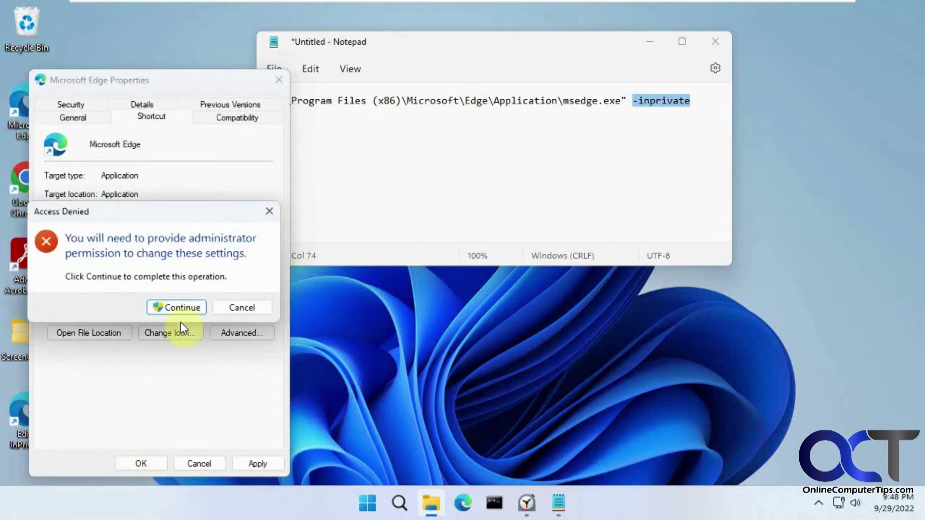
left_click(179, 308)
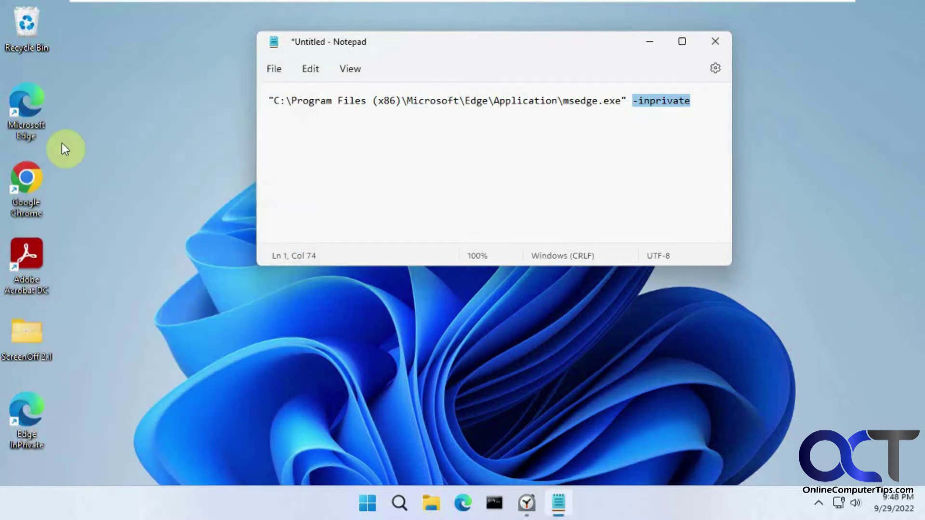
Confirm the Edge shortcut opens InPrivate, then delete '-inprivate' from its Target with administrator approval
double_click(27, 115)
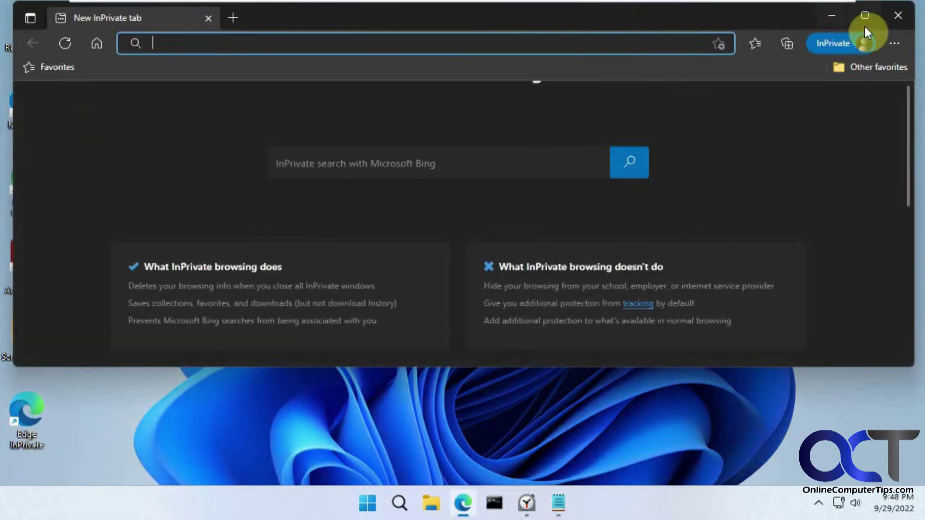
left_click(894, 18)
right_click(11, 125)
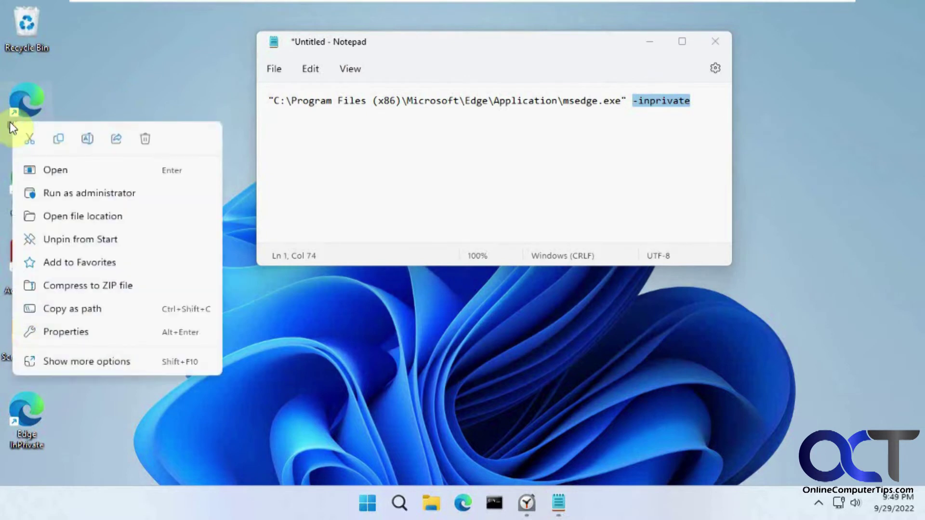
left_click(67, 332)
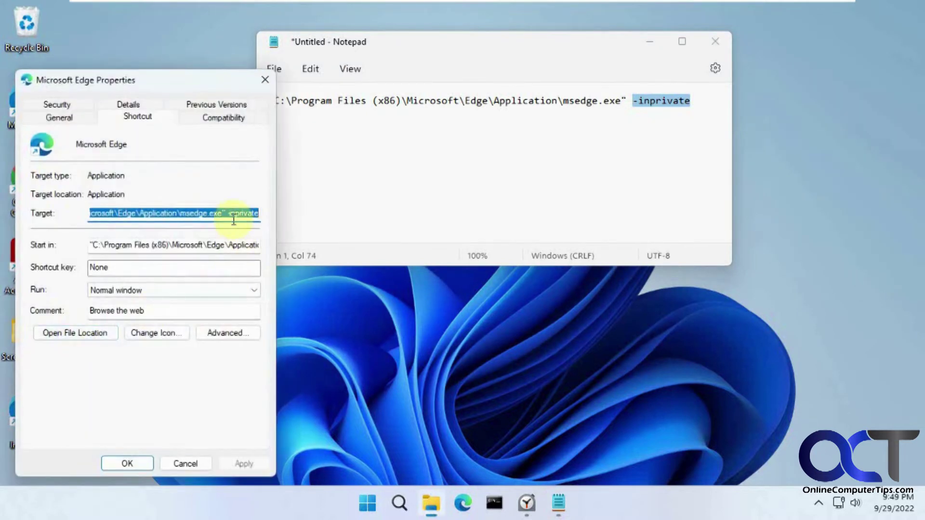
left_click_drag(233, 220, 314, 208)
key("Delete")
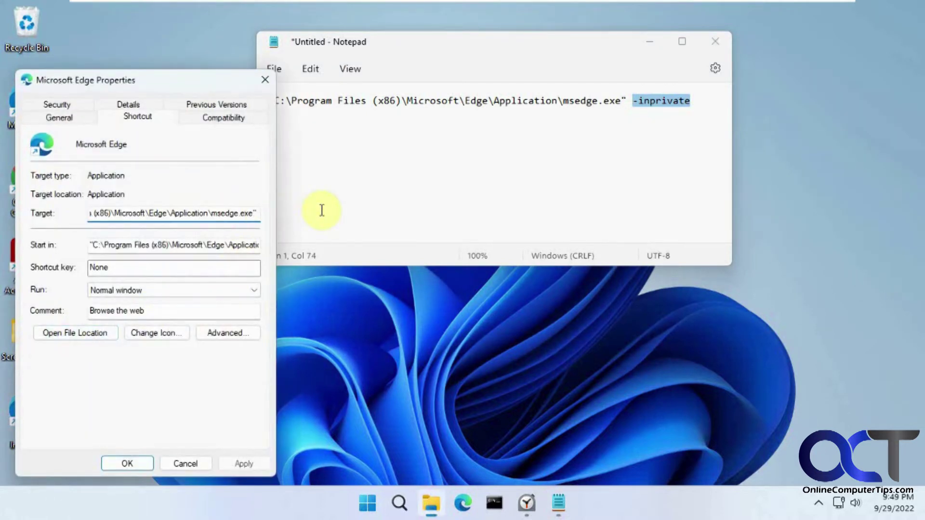
key("Return")
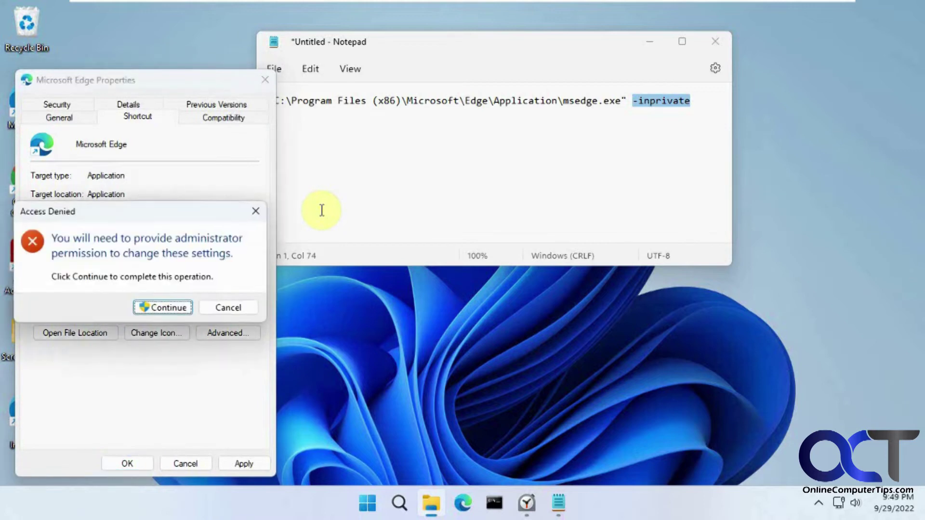
left_click(157, 305)
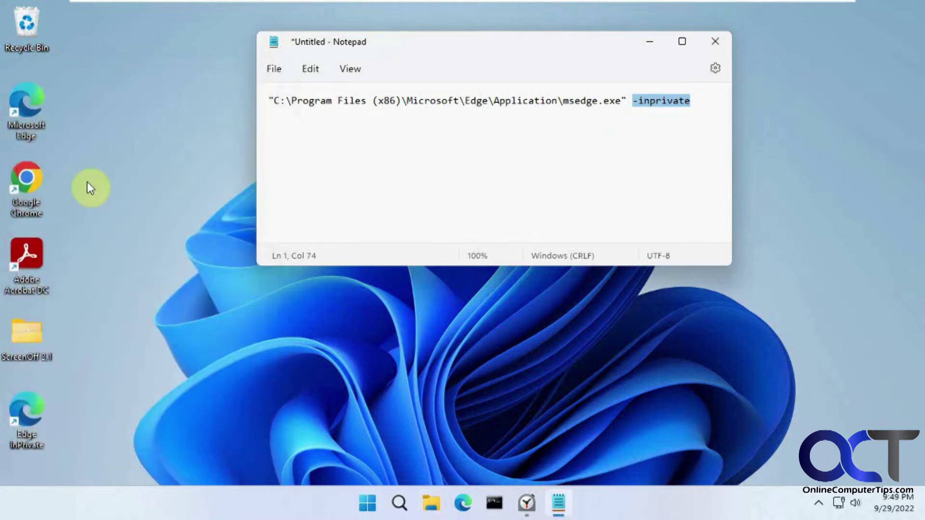
right_click(35, 127)
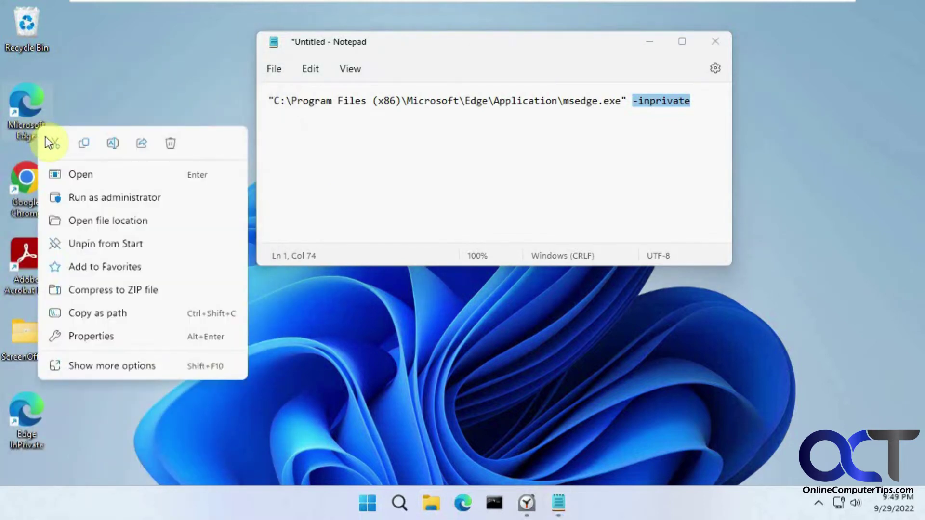
Duplicate the Microsoft Edge shortcut onto the desktop beside the Recycle Bin
left_click(84, 144)
right_click(132, 141)
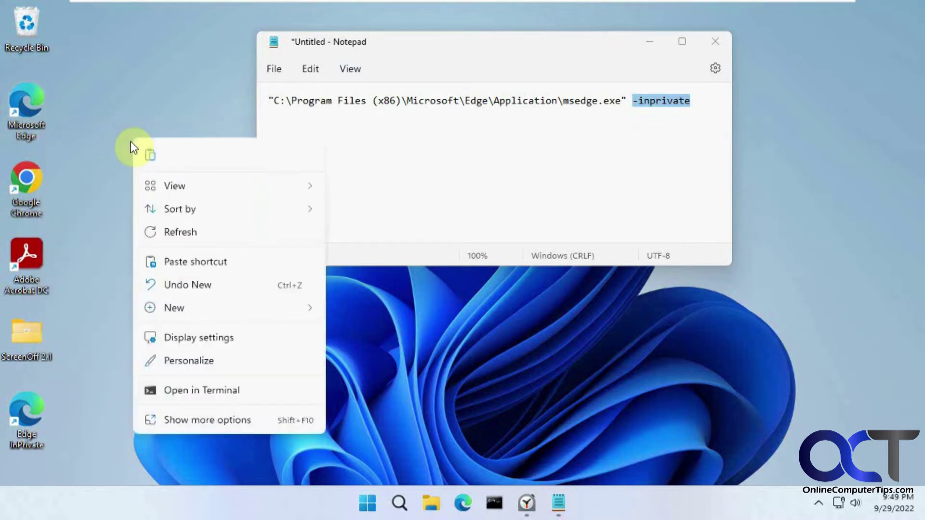
left_click(150, 156)
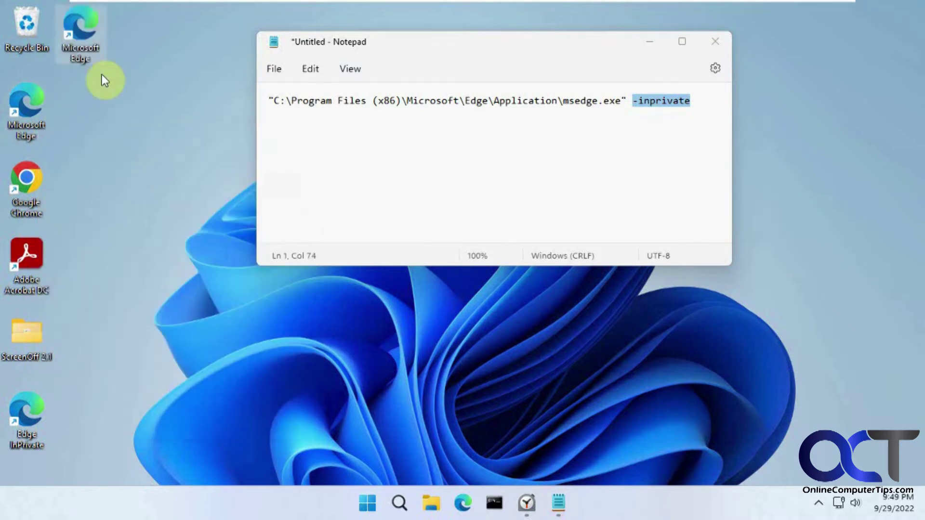
Append '-inprivate' to the copy's Target and verify it opens an InPrivate window
right_click(89, 53)
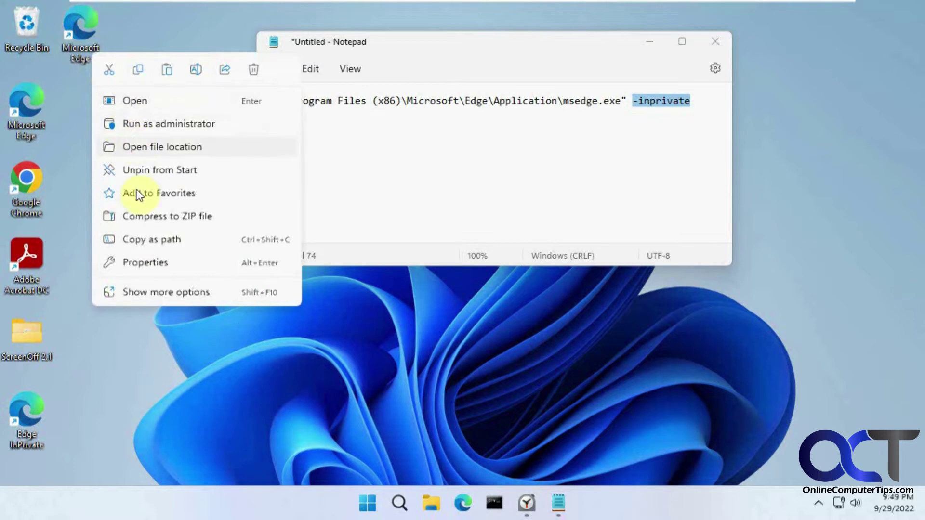
left_click(151, 260)
left_click(339, 197)
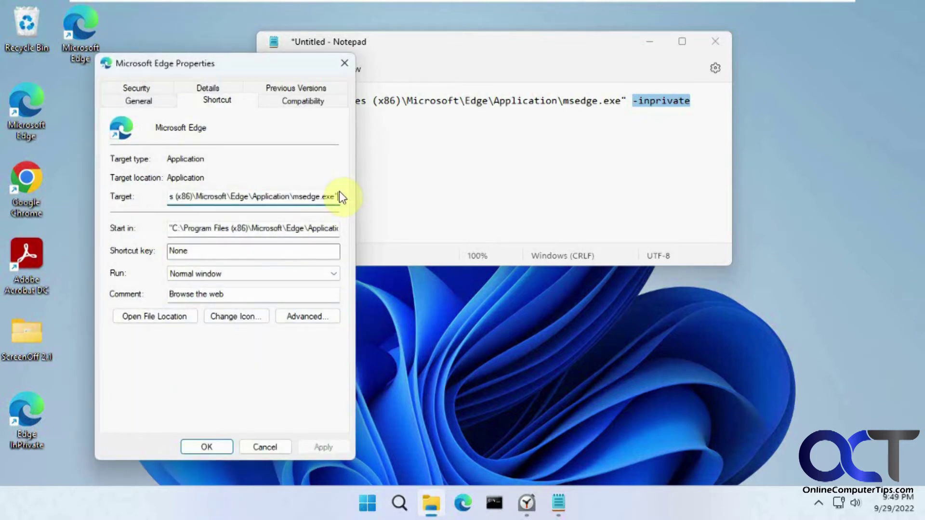
type("-inpr")
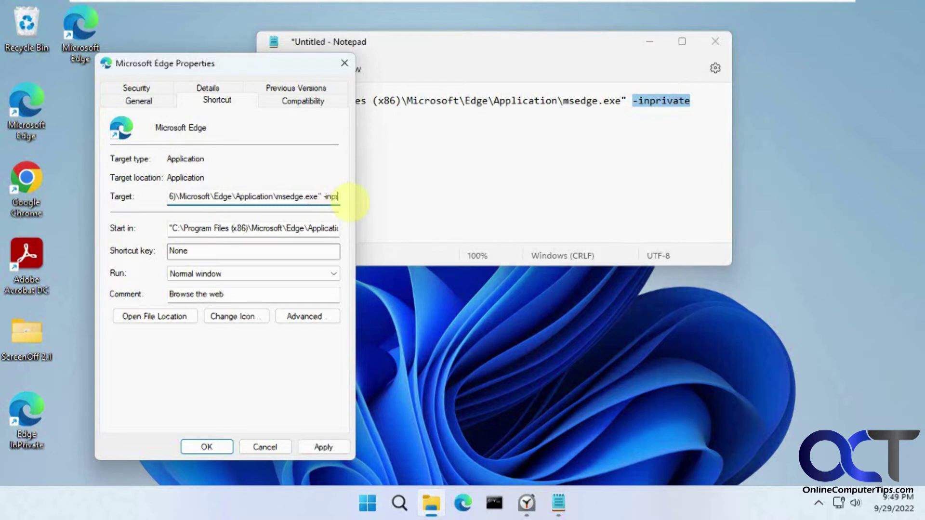
type("ivate")
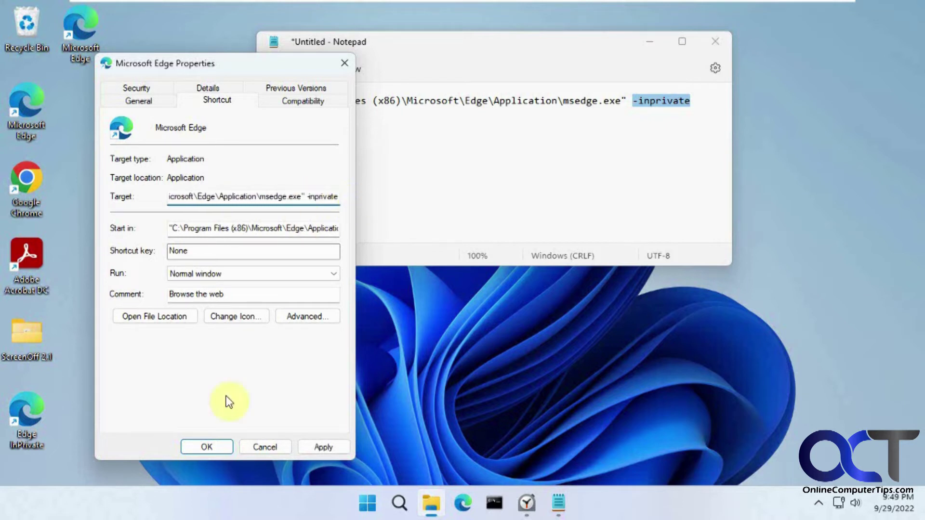
left_click(204, 443)
double_click(85, 41)
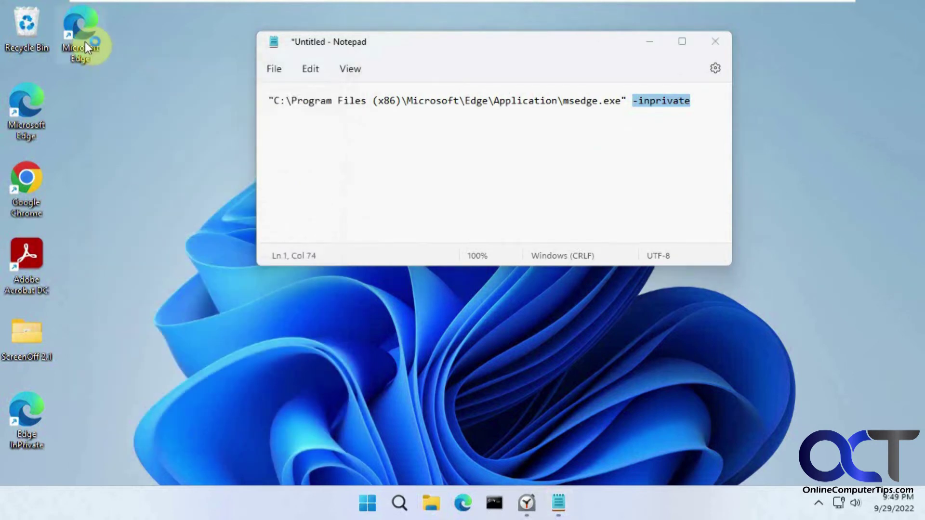
left_click(892, 15)
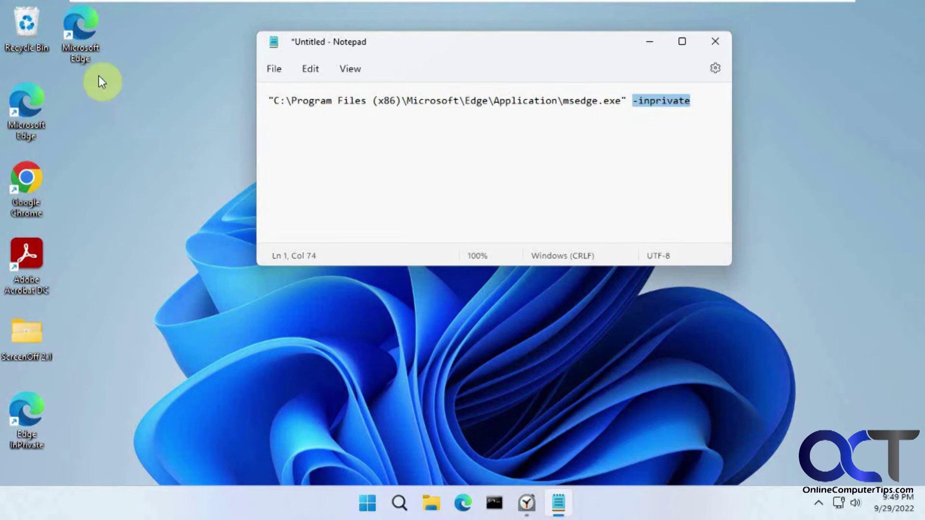
Give the copied Edge shortcut the Edge Black Icon.ico icon from Pictures
right_click(87, 50)
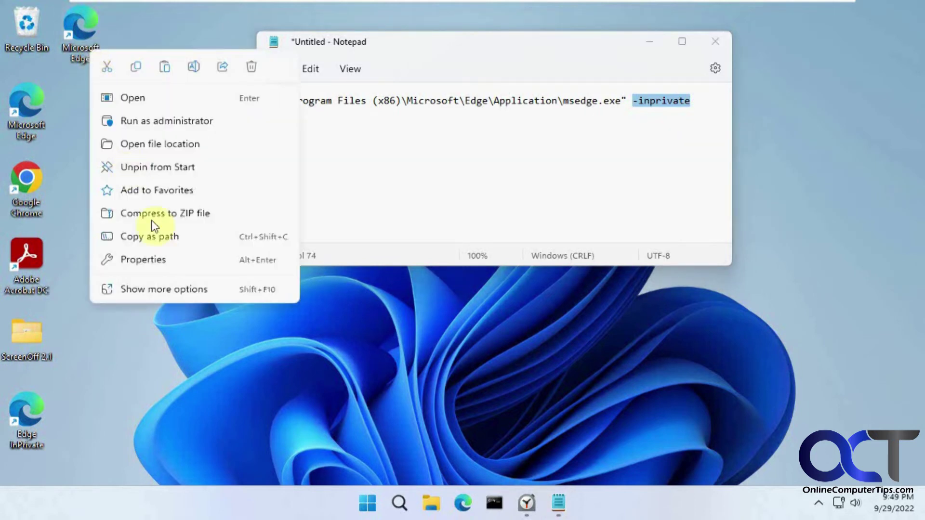
left_click(166, 258)
left_click(238, 314)
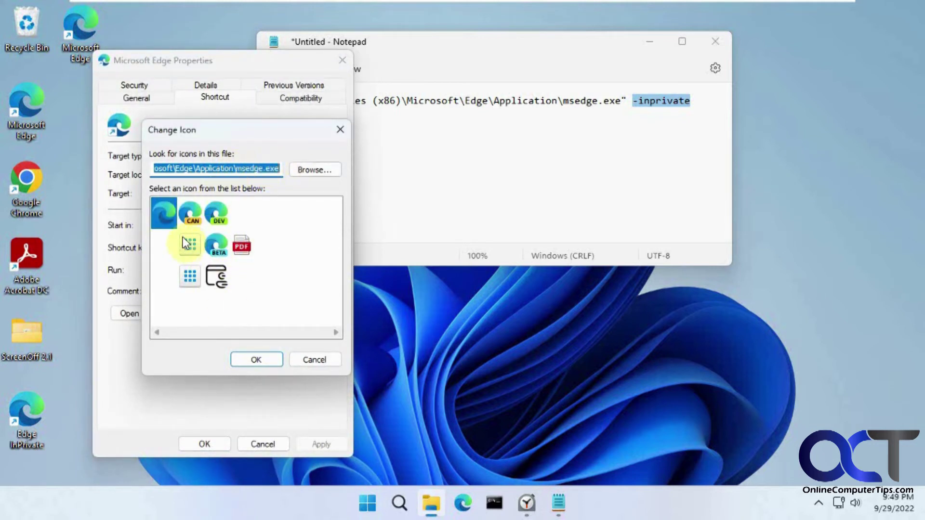
left_click(309, 173)
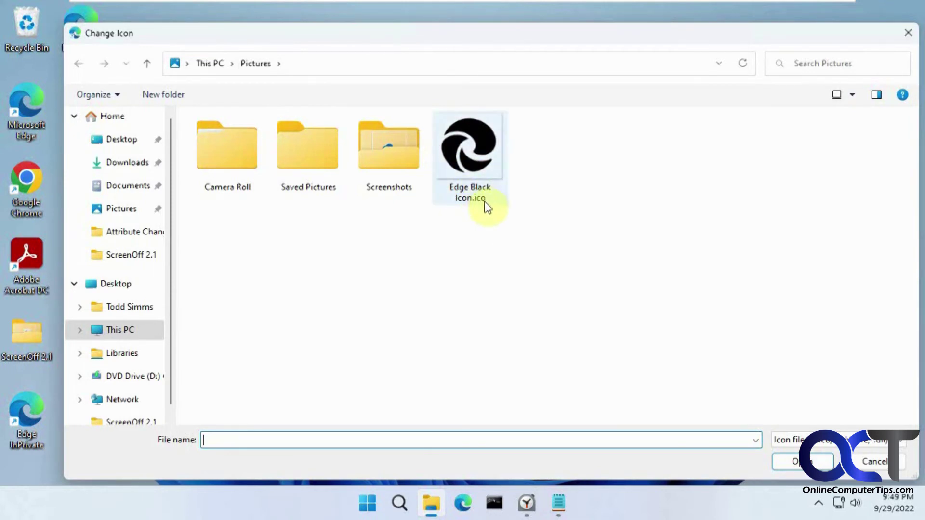
double_click(479, 177)
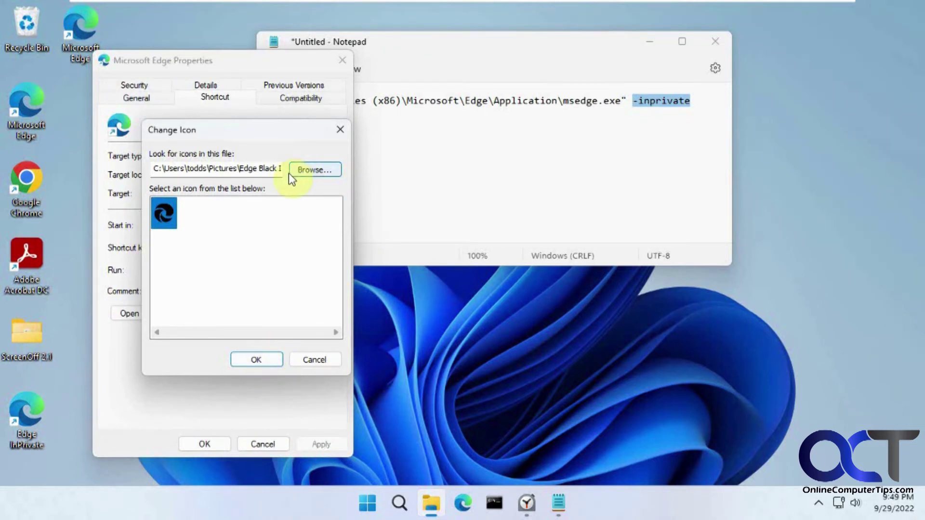
left_click(254, 360)
left_click(206, 443)
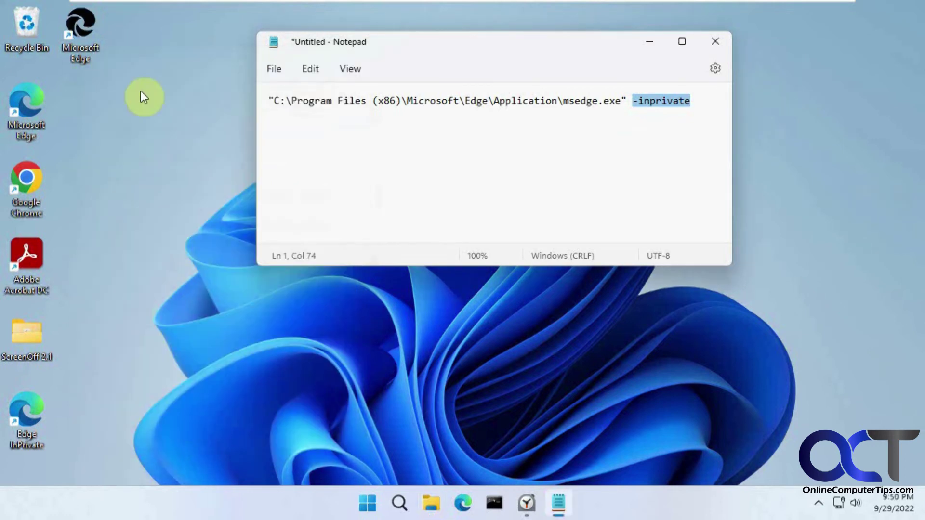
double_click(82, 55)
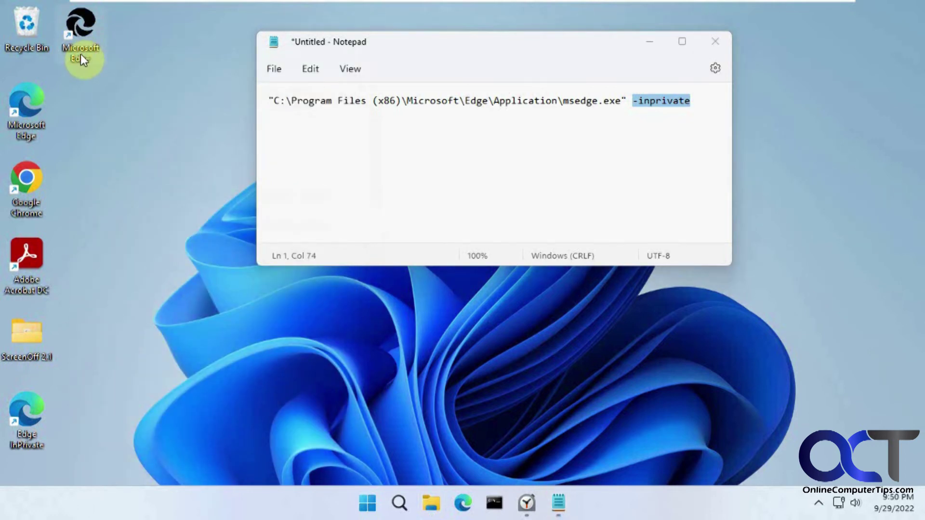
left_click(897, 15)
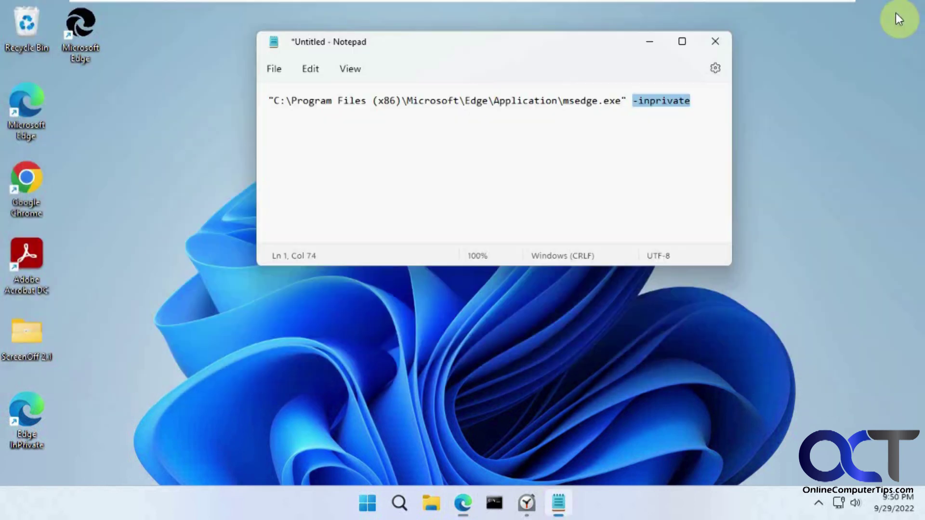
left_click(526, 150)
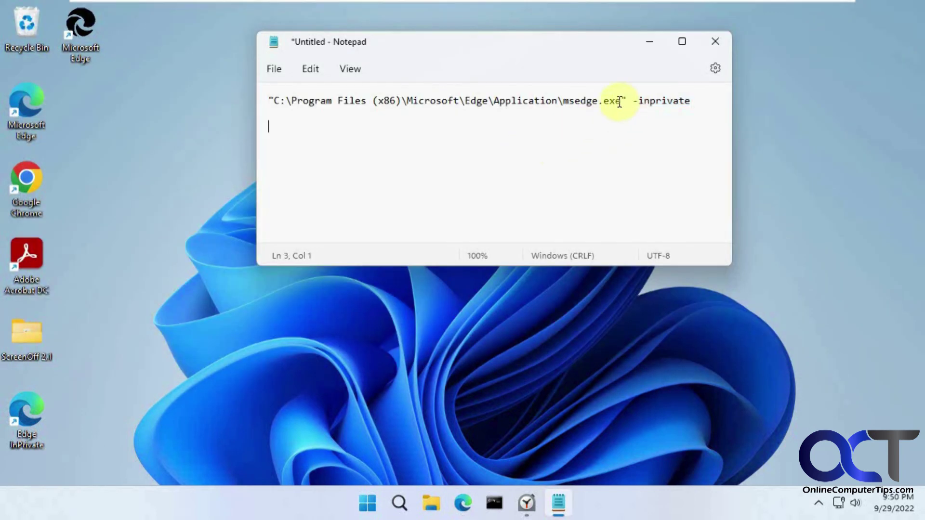
left_click_drag(625, 102, 304, 102)
left_click_drag(691, 101, 274, 99)
left_click(294, 109)
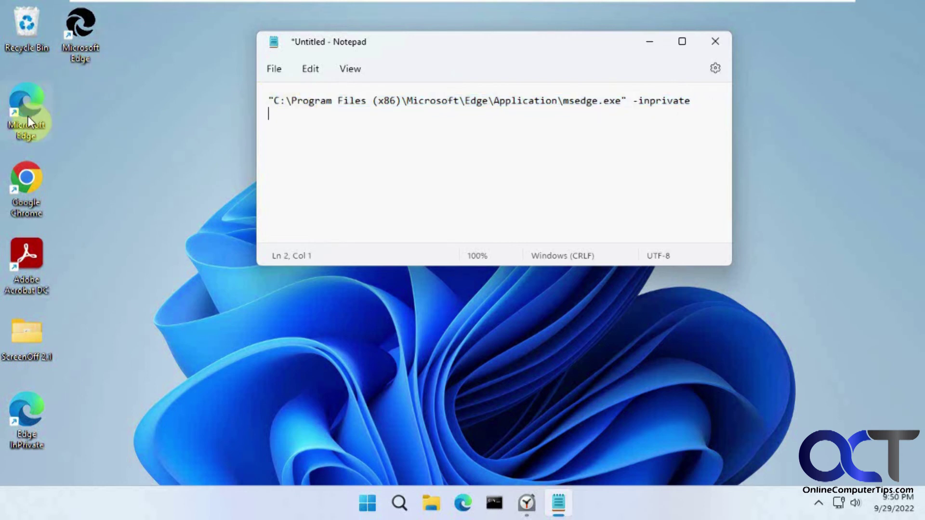
right_click(93, 53)
Check the black-icon shortcut's -inprivate Target, then select Notepad's whole command line
left_click(164, 263)
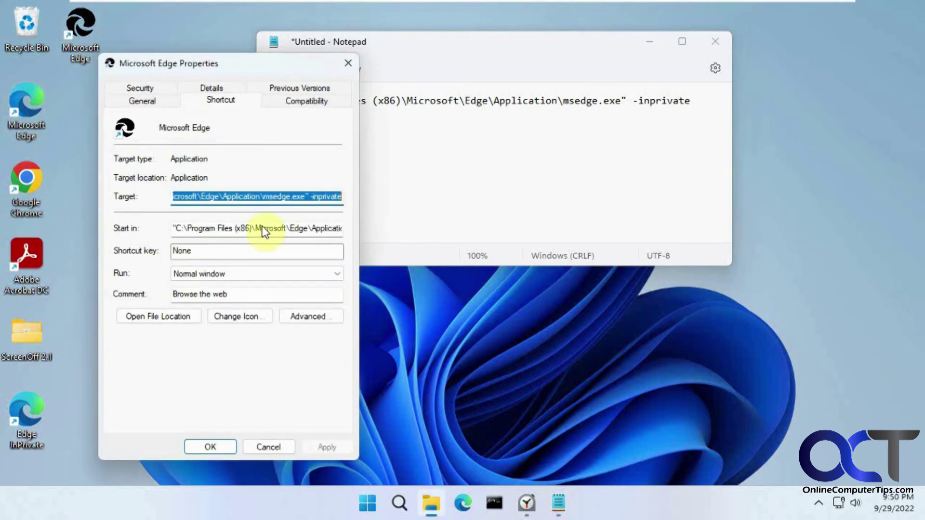
left_click(313, 196)
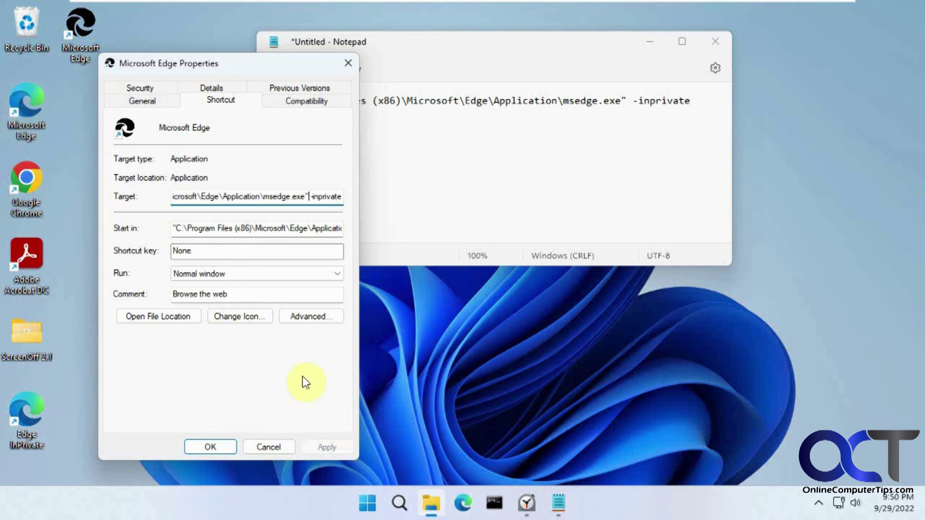
left_click(556, 157)
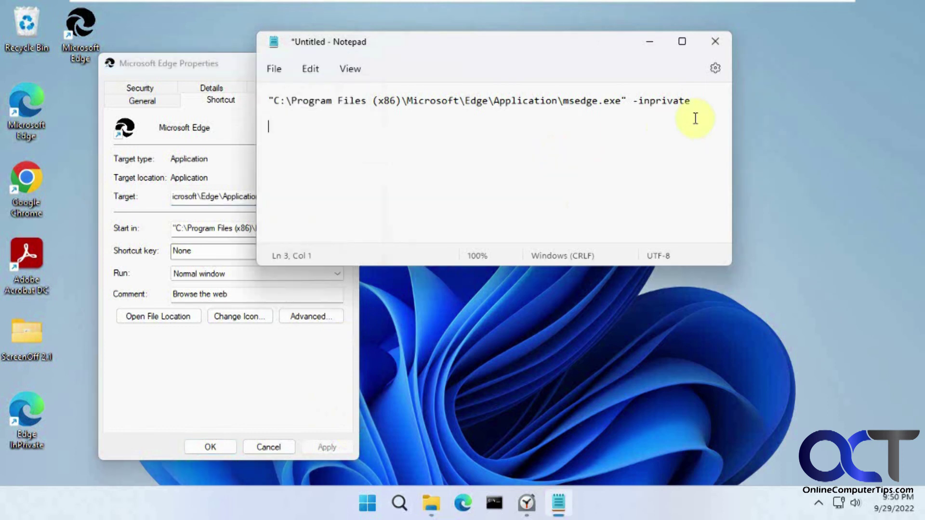
key("ctrl+a")
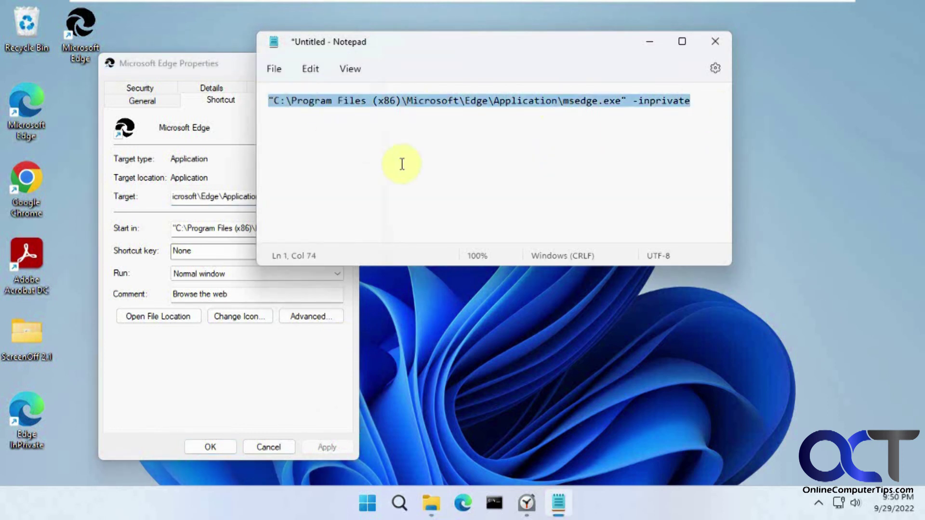